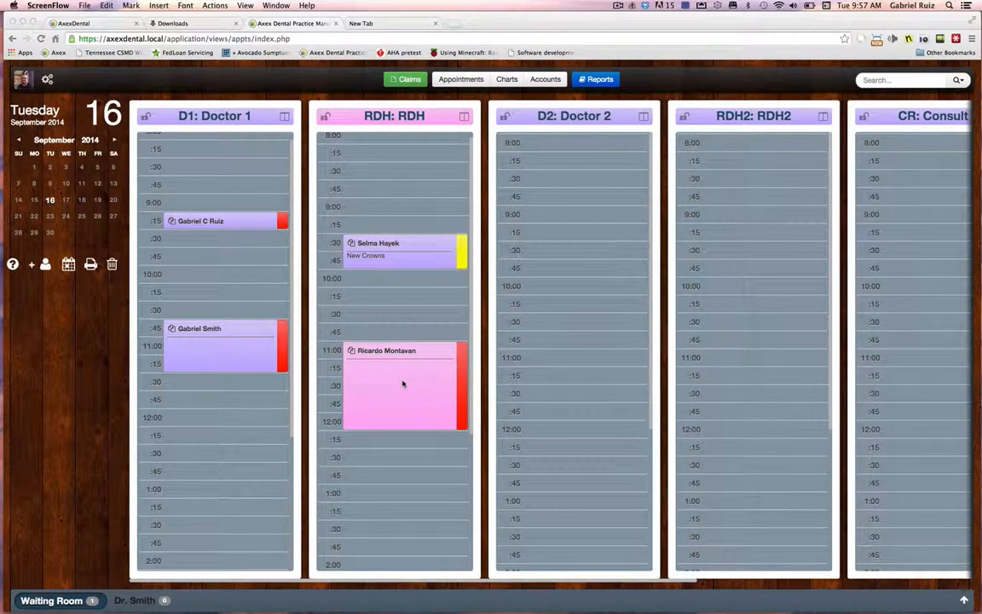
Open the patient's chart from the 11:00 AM appointment in the RDH schedule column
{"action": "left_click", "coordinate": [404, 384]}
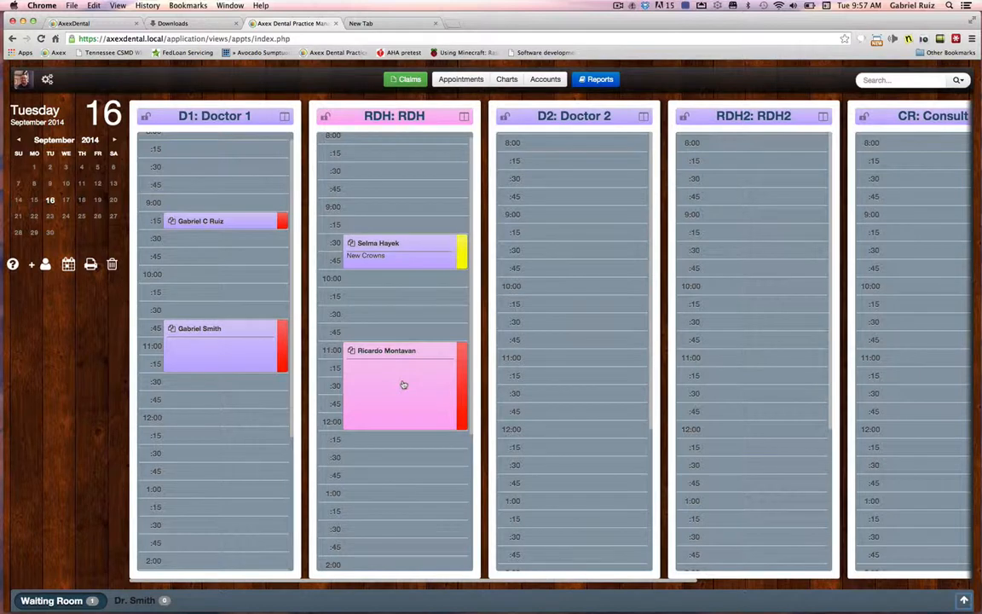
{"action": "left_click", "coordinate": [403, 381]}
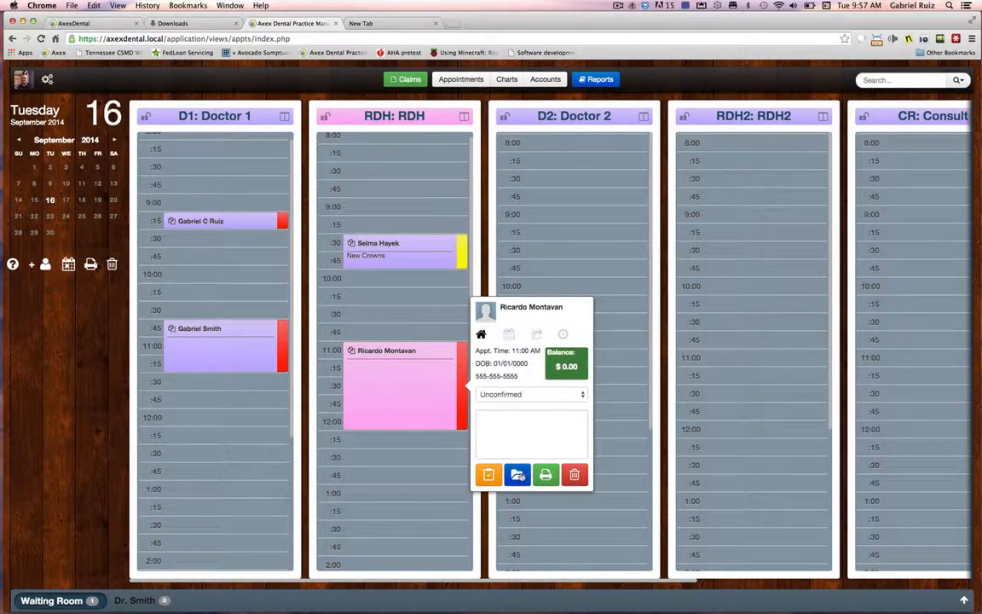
{"action": "left_click", "coordinate": [518, 474]}
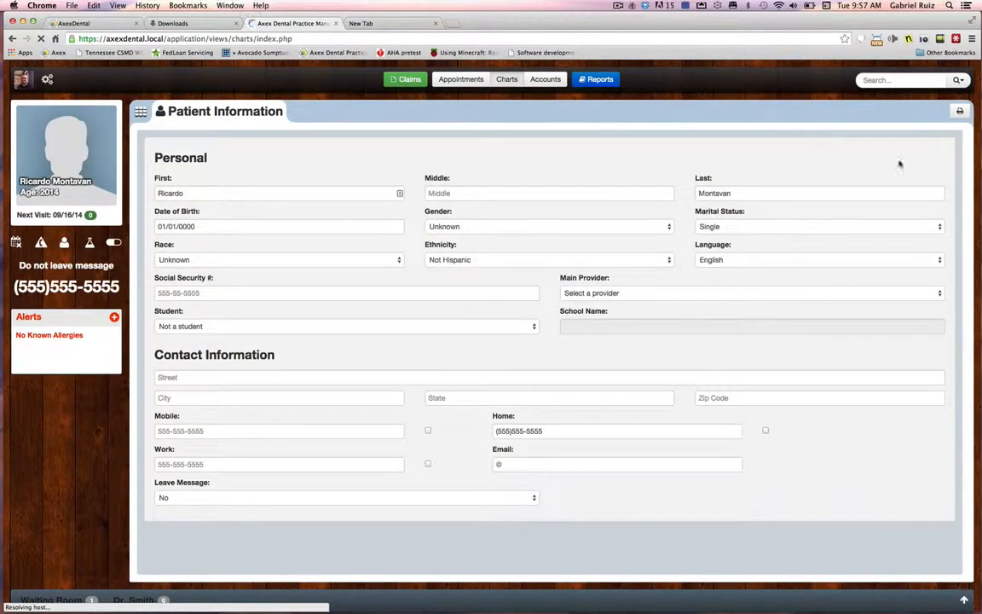
Search for another patient by last name and open the matching patient's chart
{"action": "left_click", "coordinate": [896, 81]}
{"action": "type", "text": "smith"}
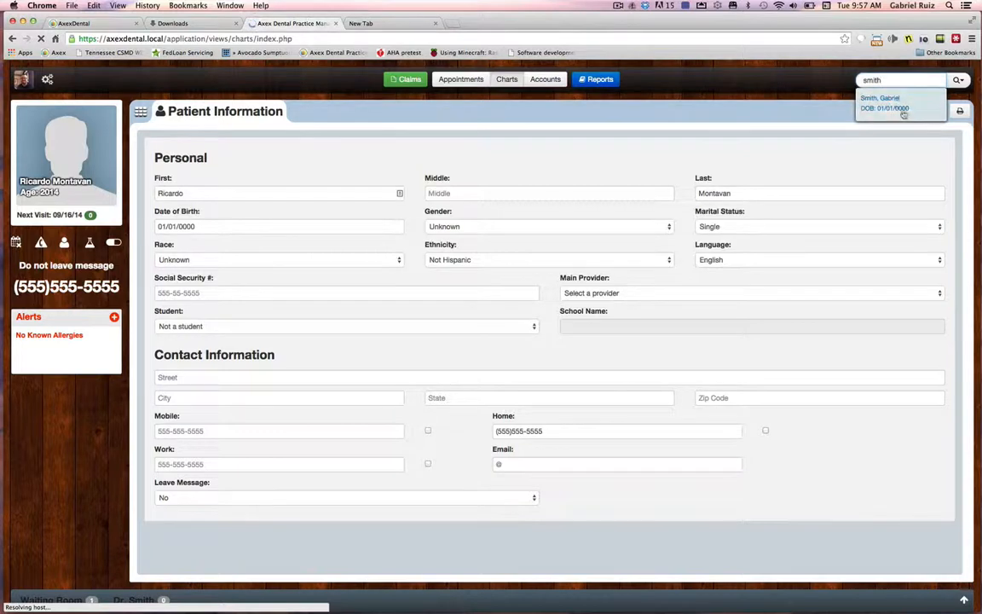
{"action": "left_click", "coordinate": [902, 112]}
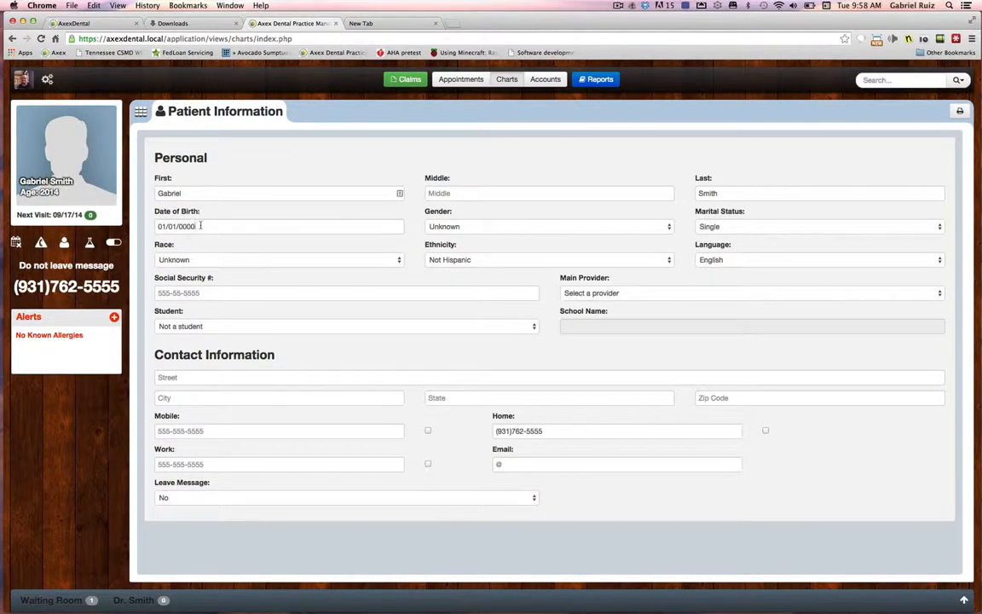
Choose the patient's date of birth in the personal information and reload the chart to refresh the age
{"action": "left_click", "coordinate": [200, 226]}
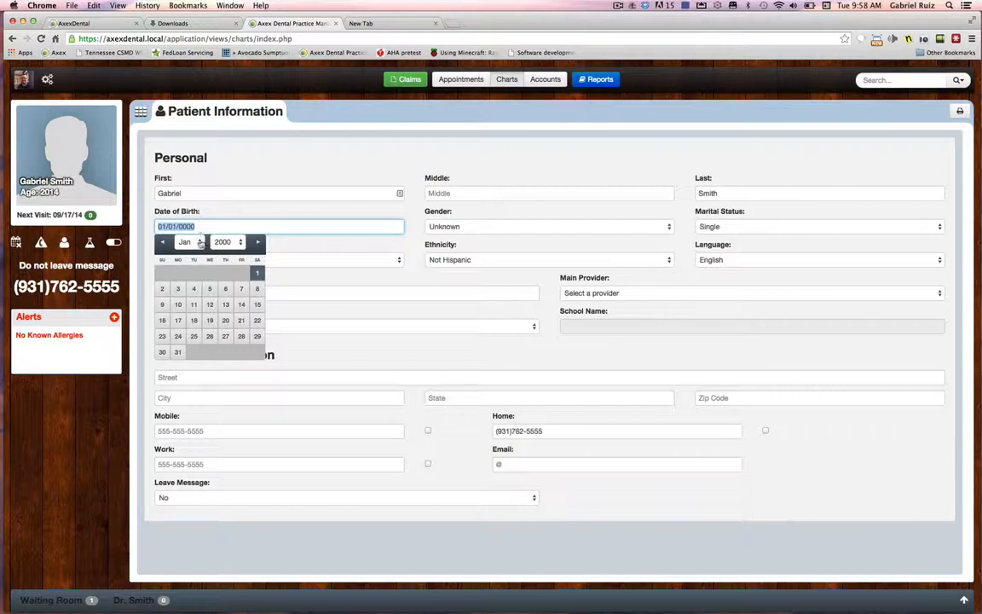
{"action": "left_click", "coordinate": [185, 242]}
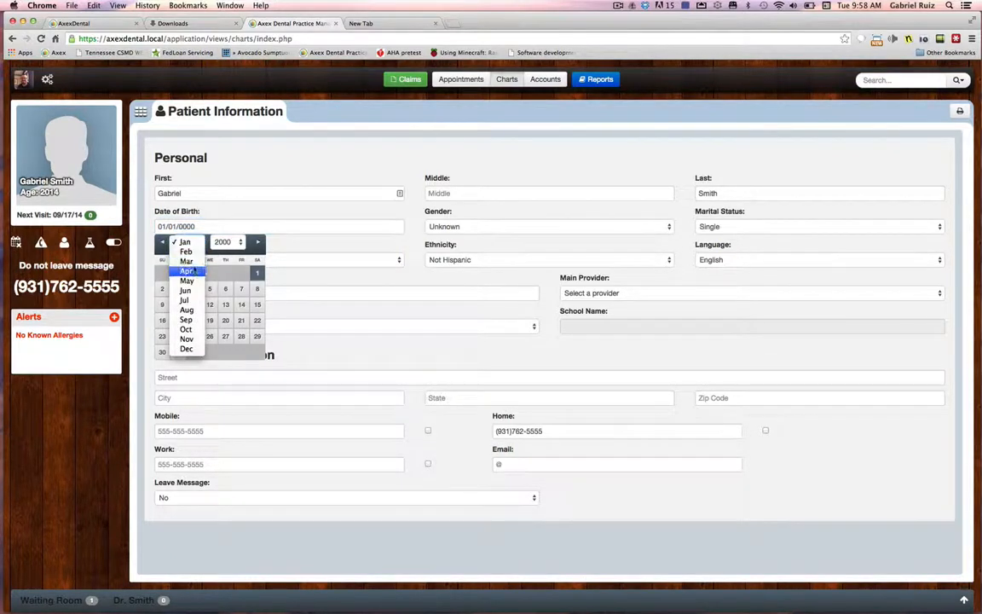
{"action": "left_click", "coordinate": [186, 261]}
{"action": "left_click", "coordinate": [235, 242]}
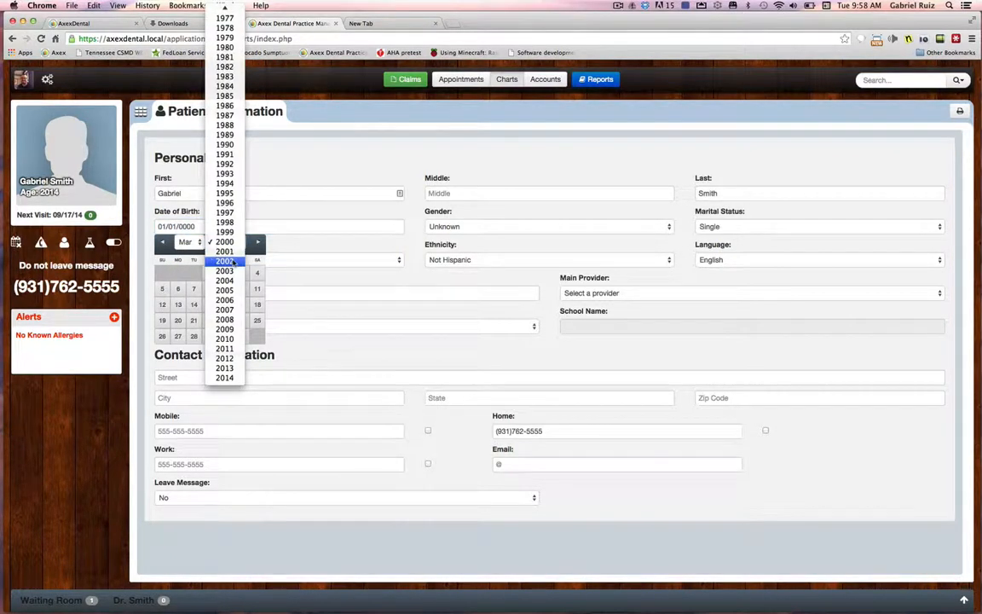
{"action": "left_click", "coordinate": [224, 261]}
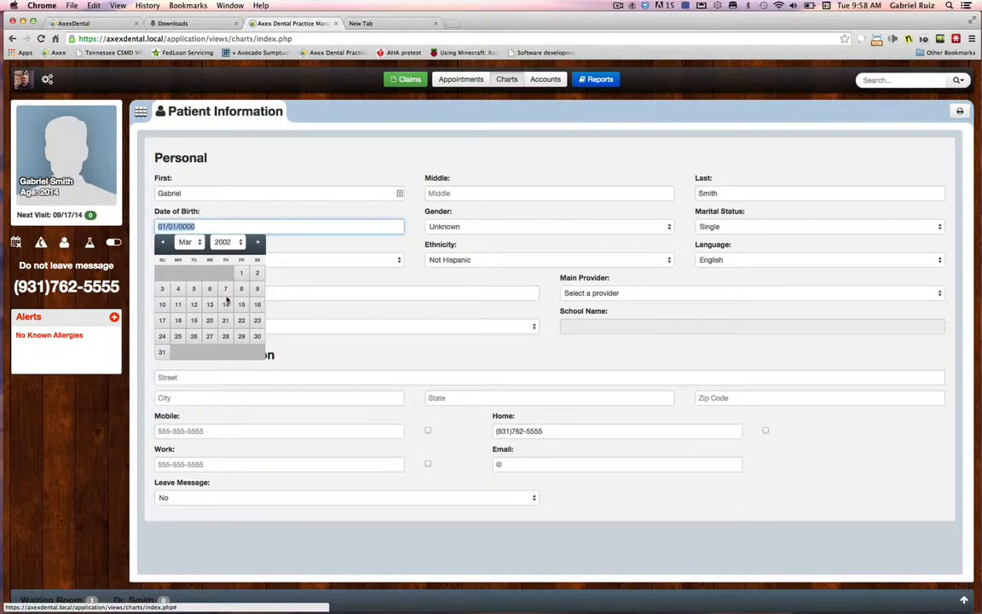
{"action": "left_click", "coordinate": [225, 304]}
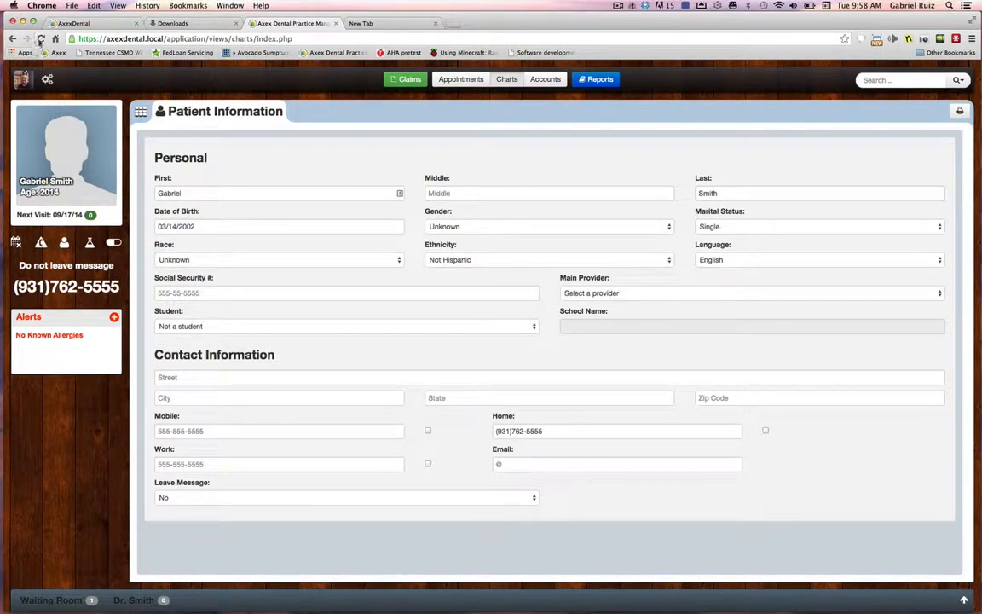
{"action": "left_click", "coordinate": [40, 39]}
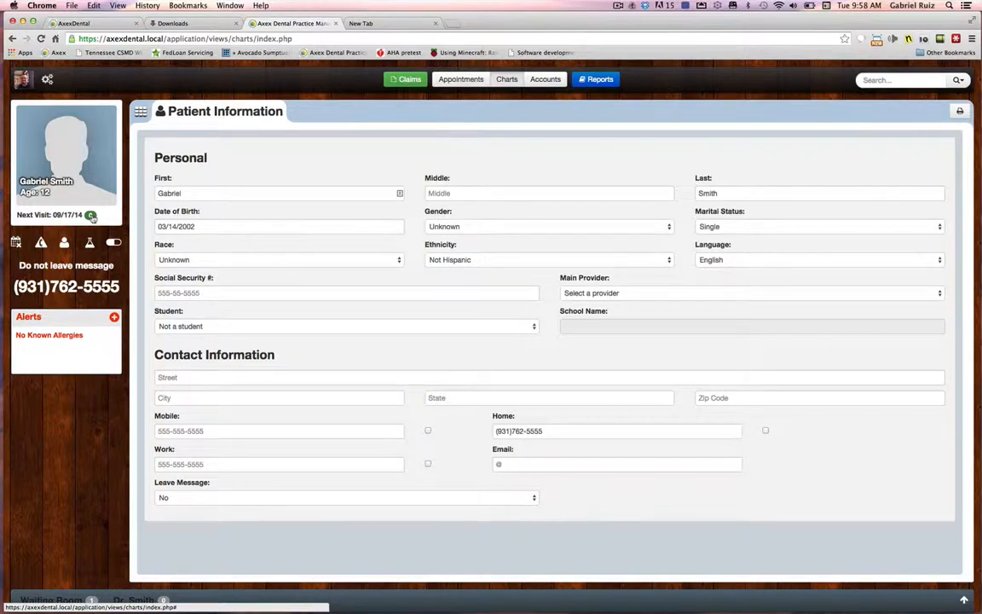
Review the patient's appointment list and inspect the blank reason and emergency contact forms, closing them without entries
{"action": "left_click", "coordinate": [92, 217]}
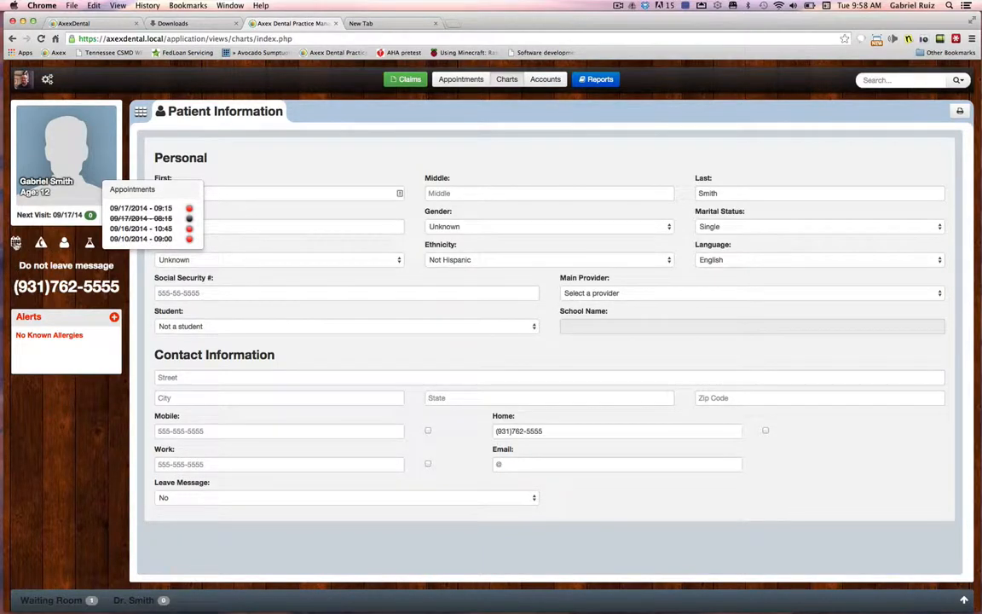
{"action": "left_click", "coordinate": [16, 243]}
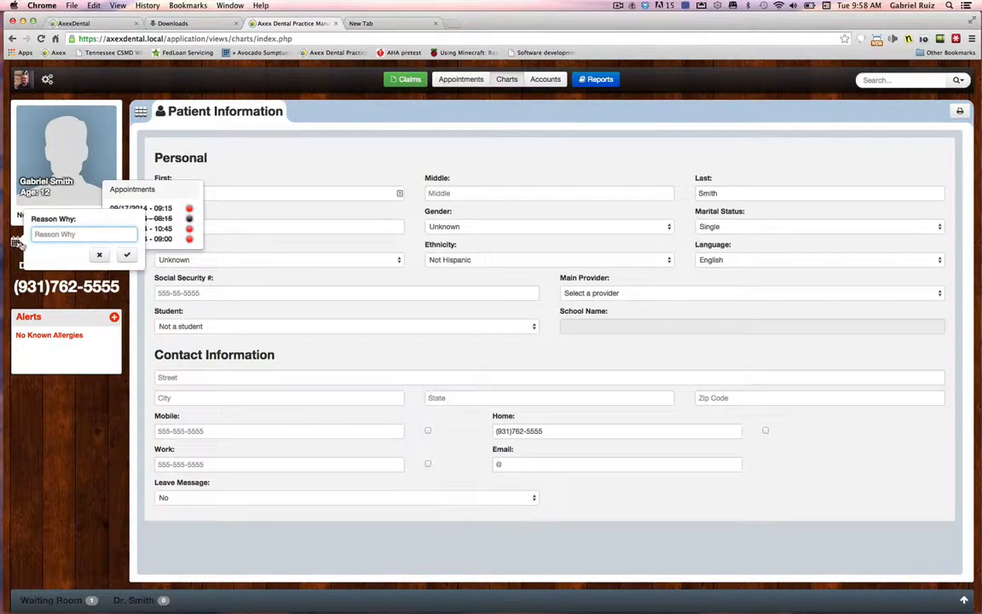
{"action": "left_click", "coordinate": [102, 255]}
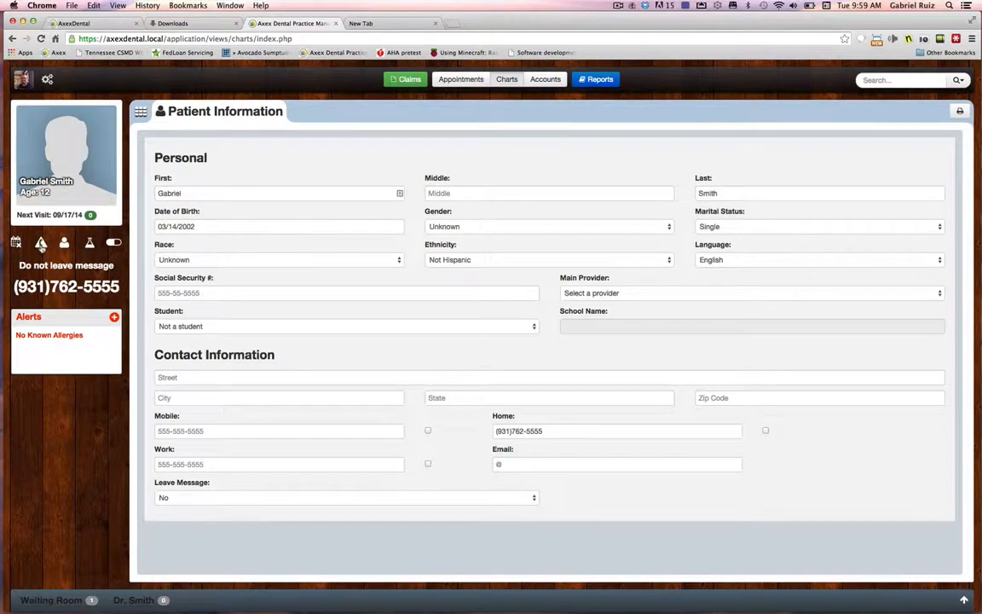
{"action": "left_click", "coordinate": [42, 245]}
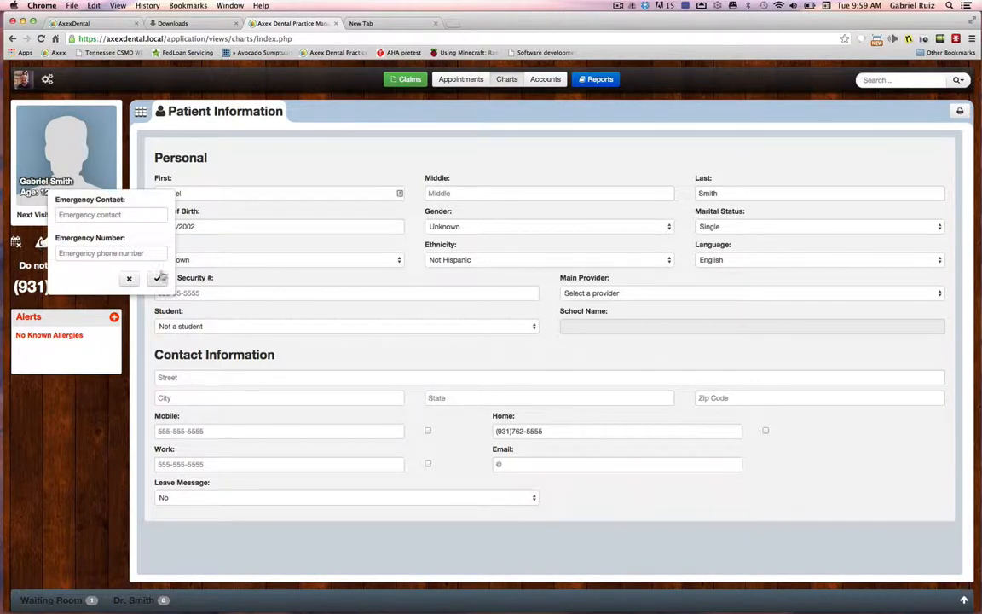
{"action": "left_click", "coordinate": [129, 279]}
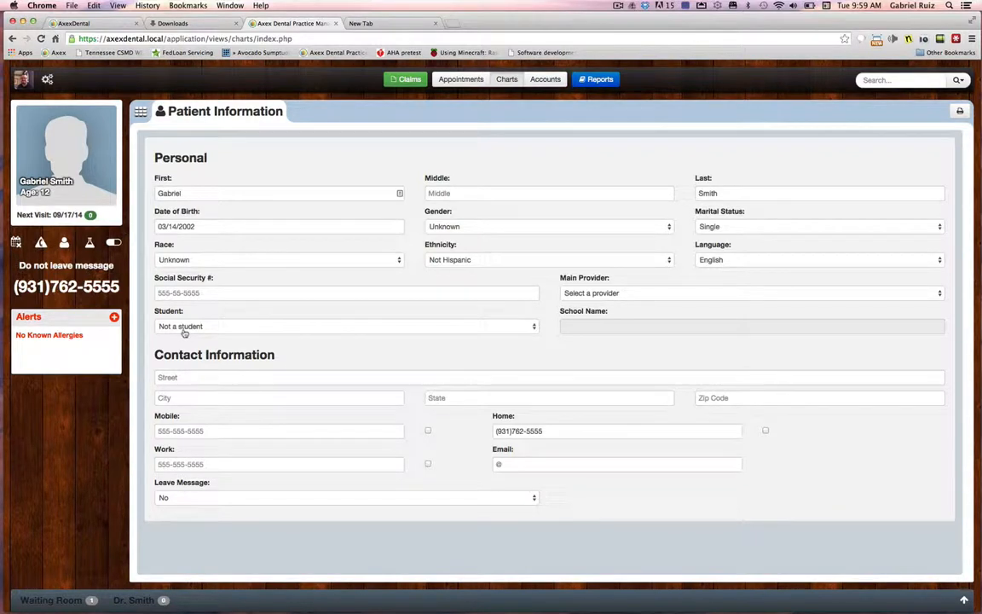
Bring up the list of patients and open the last patient's record from it
{"action": "left_click", "coordinate": [64, 245]}
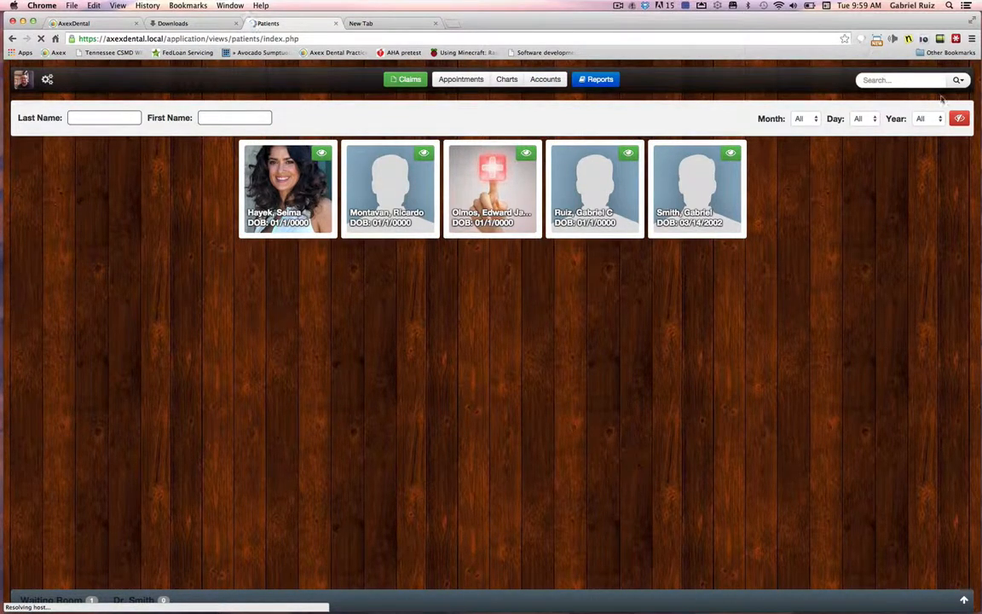
{"action": "left_click", "coordinate": [738, 175]}
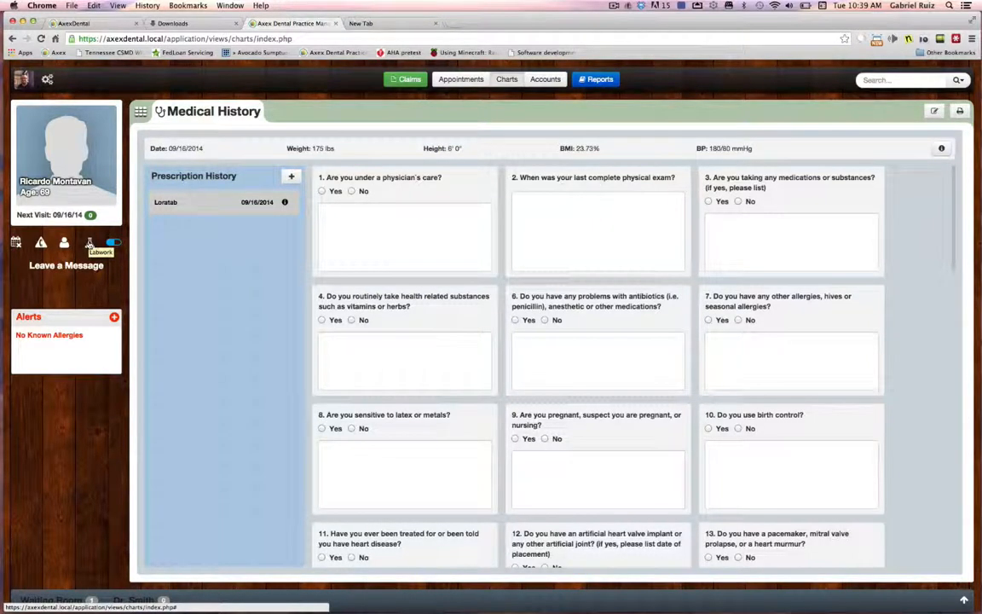
View the patient's lab work page and the Rx information of the Loratab entry in the prescription history
{"action": "left_click", "coordinate": [88, 244]}
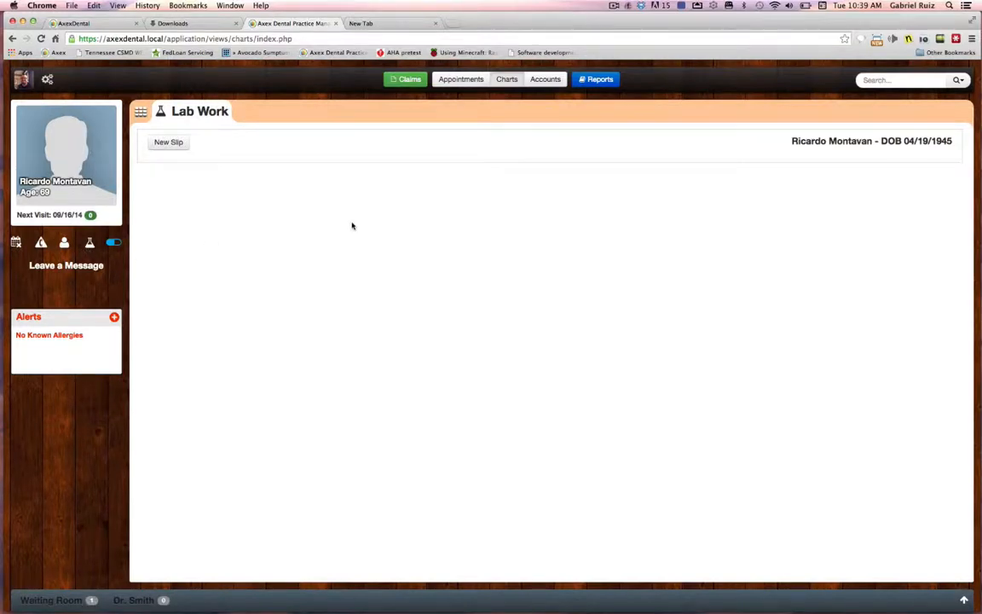
{"action": "left_click", "coordinate": [111, 244]}
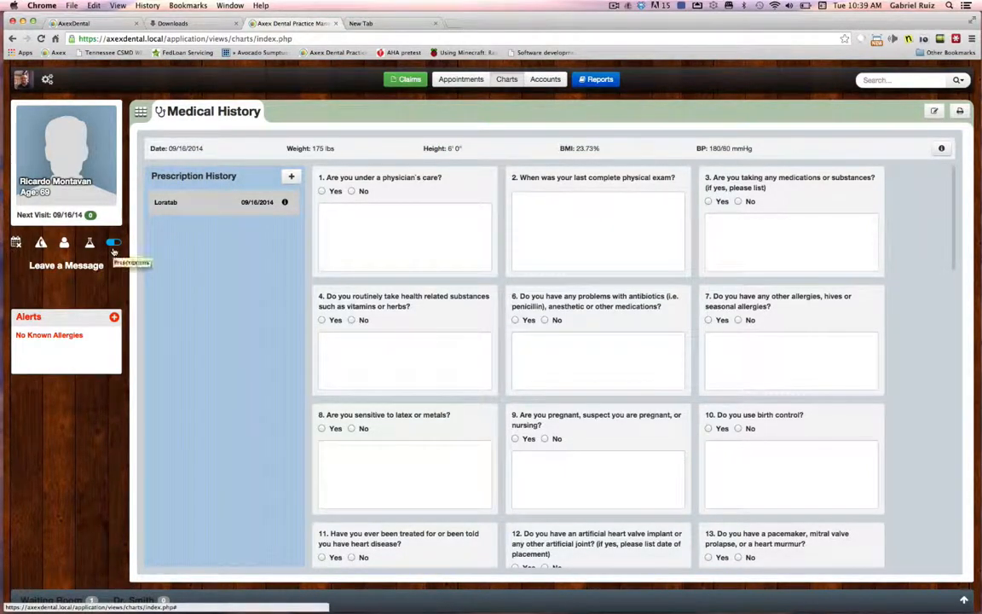
{"action": "mouse_move", "coordinate": [278, 206]}
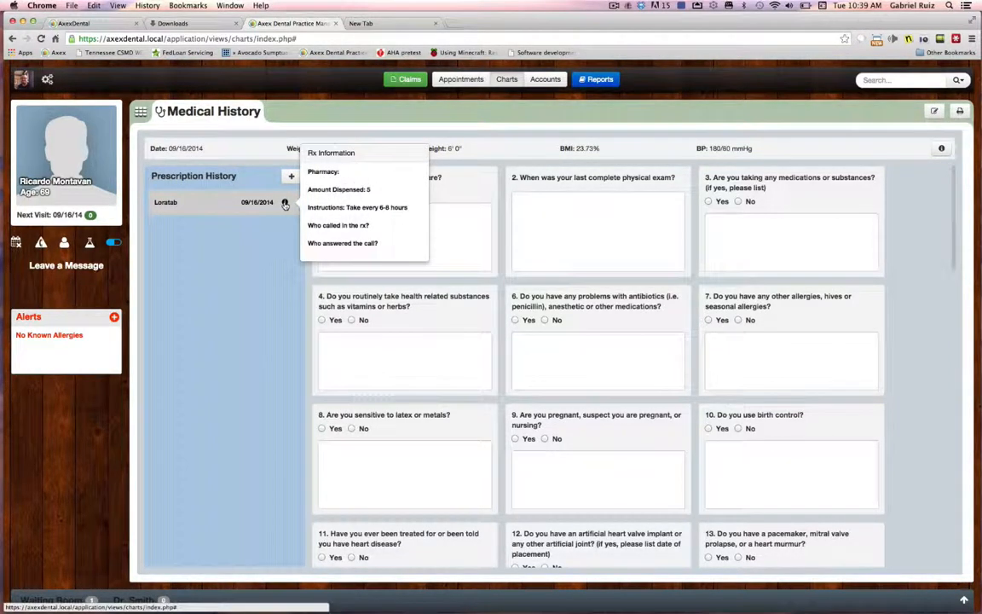
Enter call-in details for the Loratab prescription with pharmacy Farmacy, its phone number and the person spoken with, and reload the chart
{"action": "left_click", "coordinate": [177, 206]}
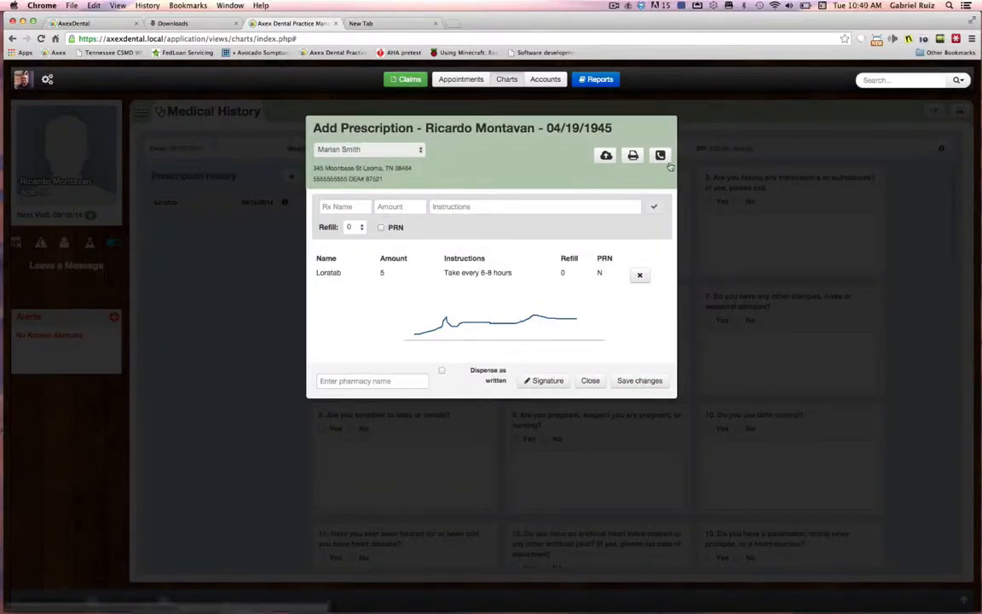
{"action": "left_click", "coordinate": [660, 156]}
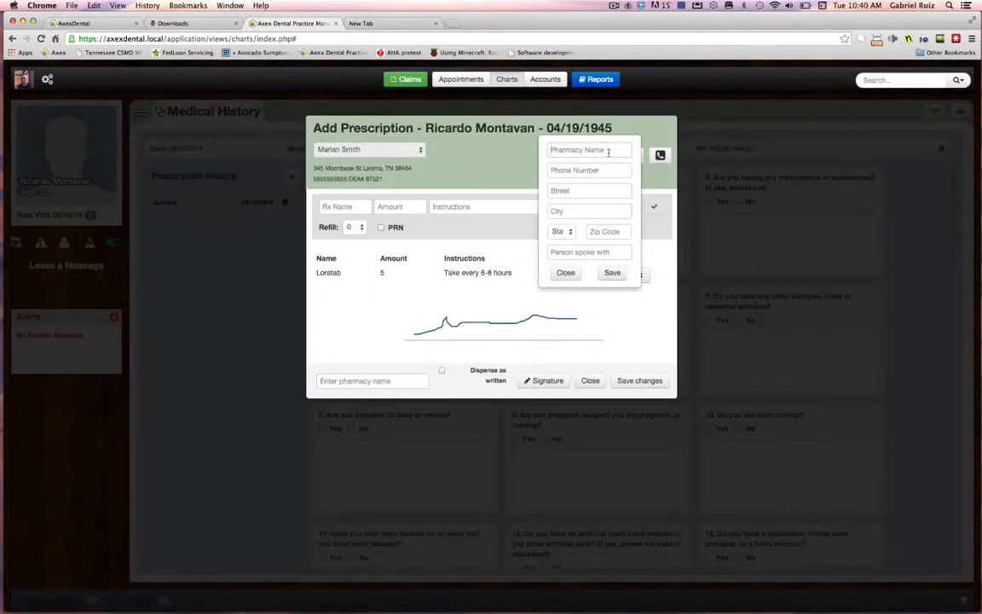
{"action": "type", "text": "Fil"}
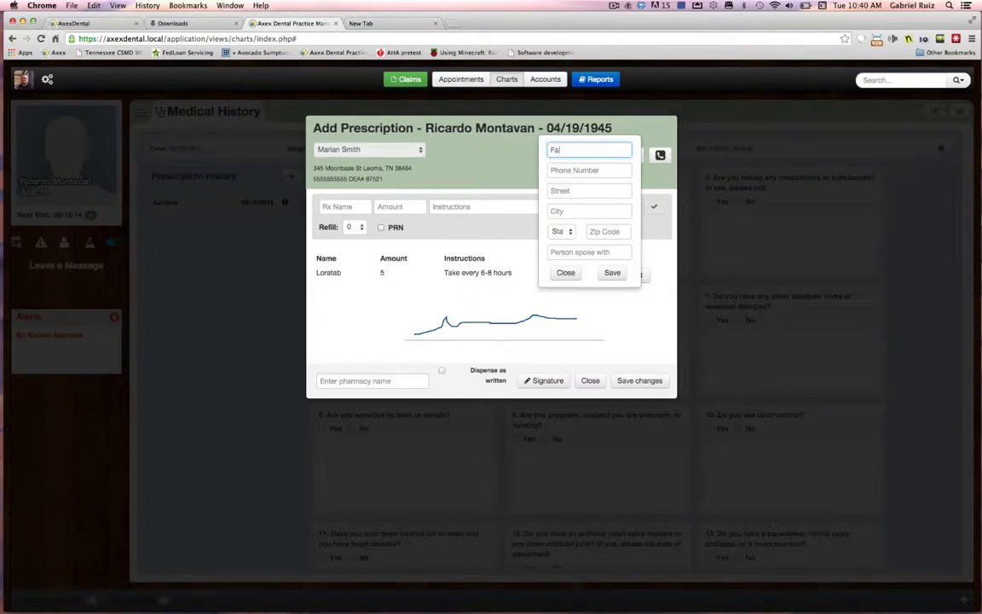
{"action": "type", "text": "rmacy"}
{"action": "left_click", "coordinate": [611, 169]}
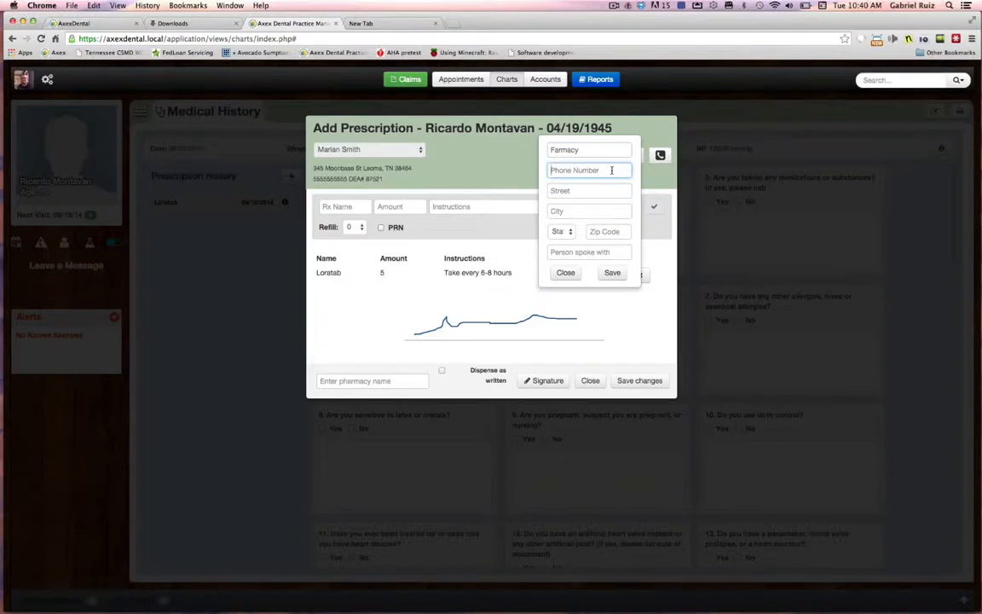
{"action": "type", "text": "455555"}
{"action": "left_click", "coordinate": [576, 253]}
{"action": "type", "text": "Bo"}
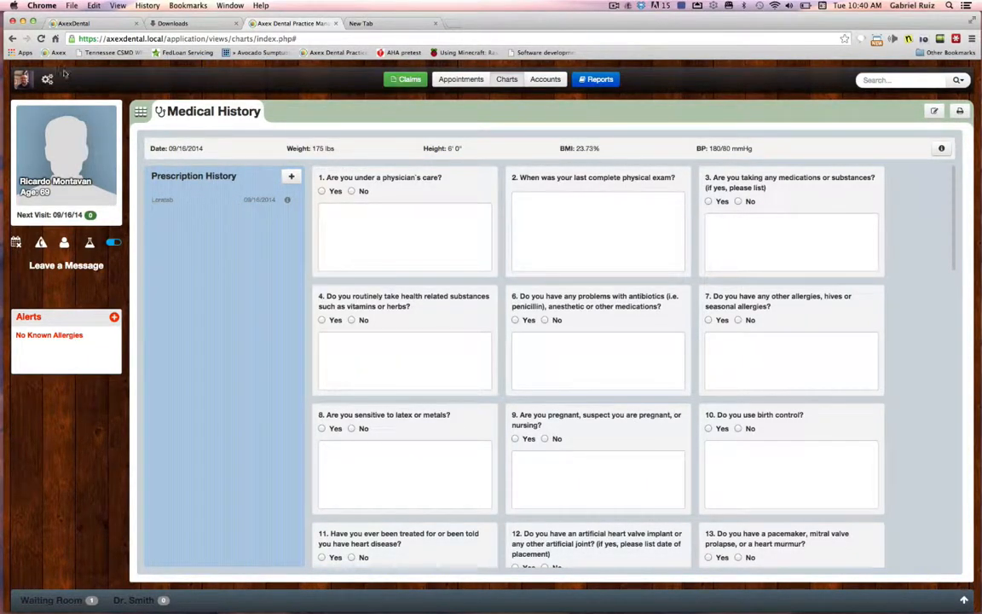
{"action": "left_click", "coordinate": [40, 40]}
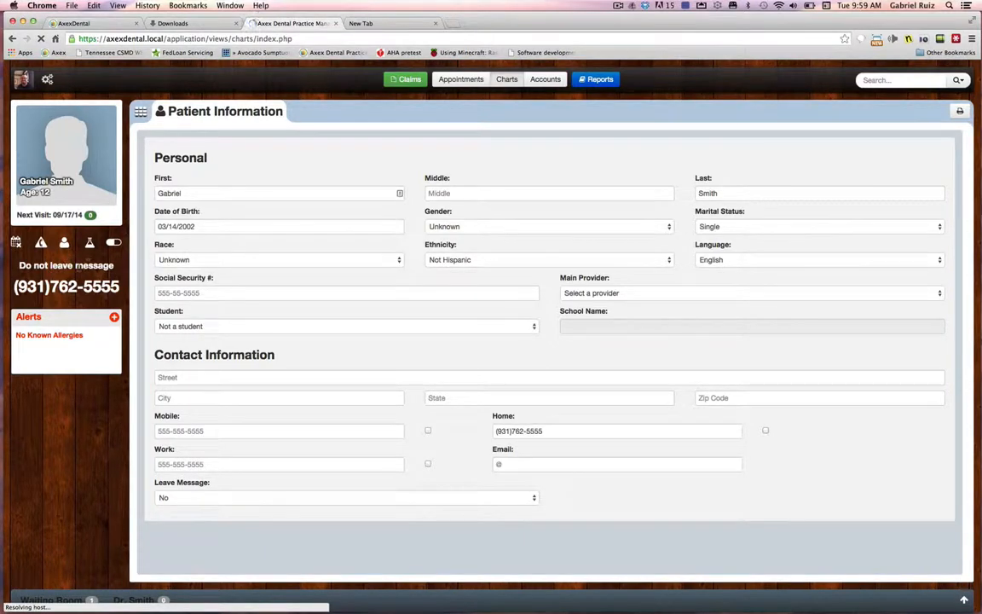
Add the alert "Allergy to Latex" to the patient's chart
{"action": "left_click", "coordinate": [114, 317]}
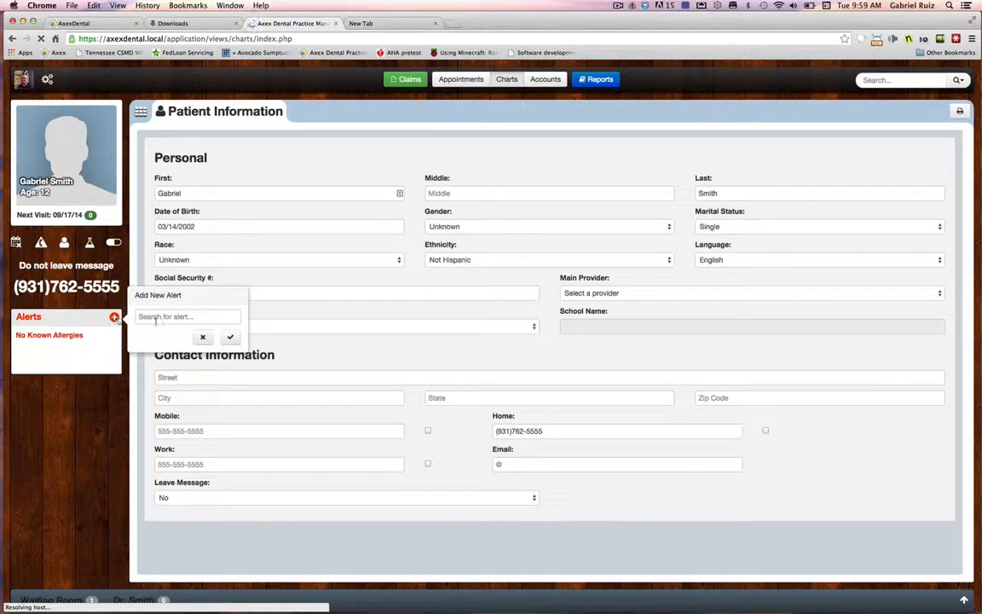
{"action": "left_click", "coordinate": [155, 320]}
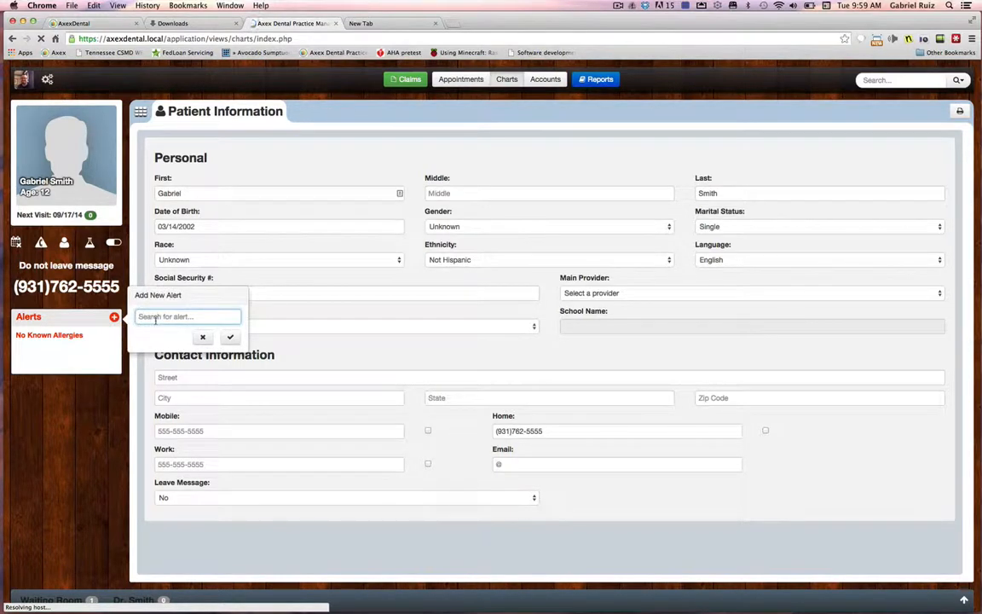
{"action": "type", "text": "a"}
{"action": "key", "text": "BackSpace"}
{"action": "key", "text": "BackSpace"}
{"action": "key", "text": "BackSpace"}
{"action": "type", "text": "allergy to"}
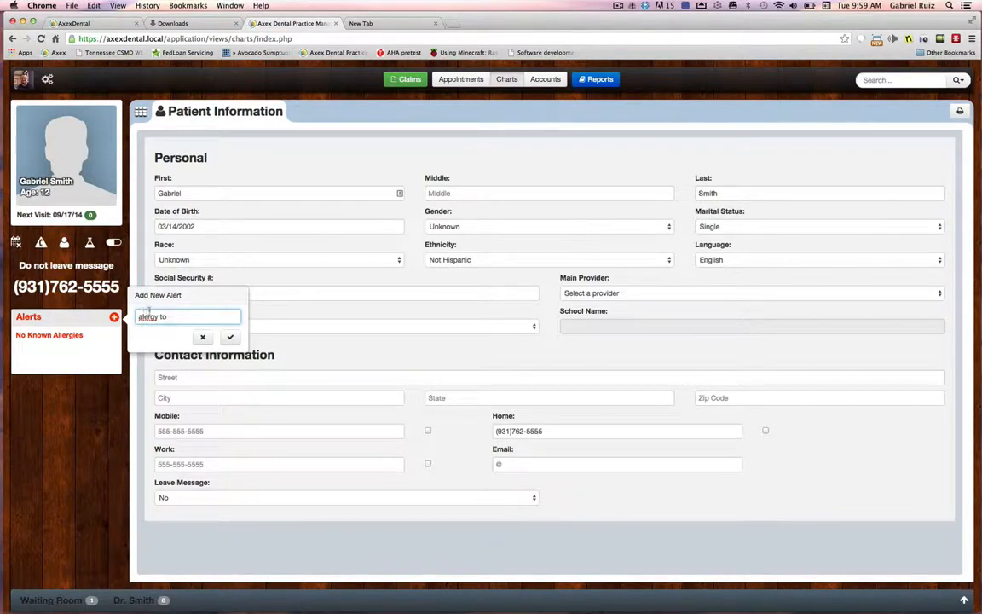
{"action": "right_click", "coordinate": [147, 316]}
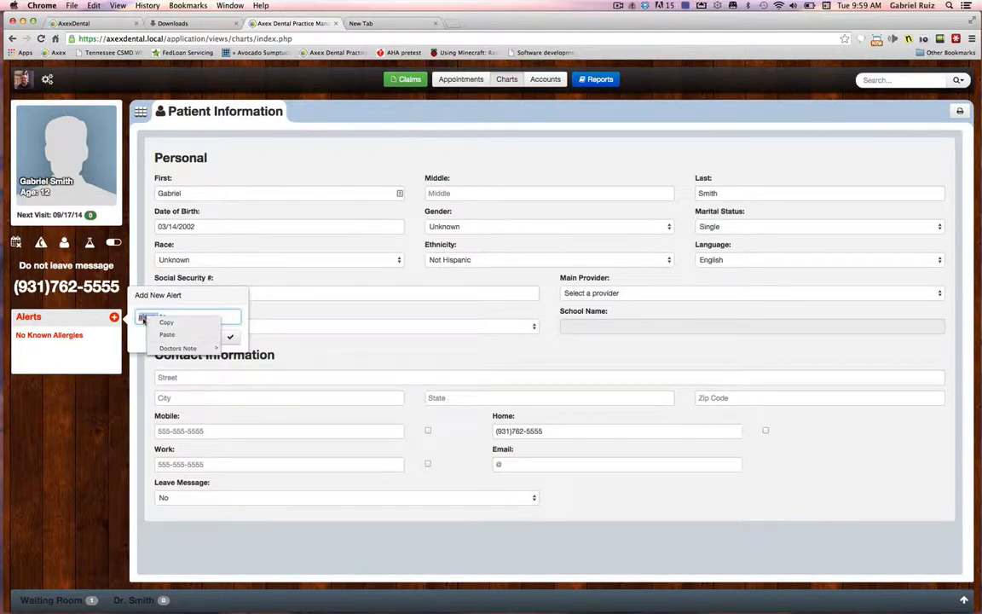
{"action": "key", "text": "Escape"}
{"action": "type", "text": "A "}
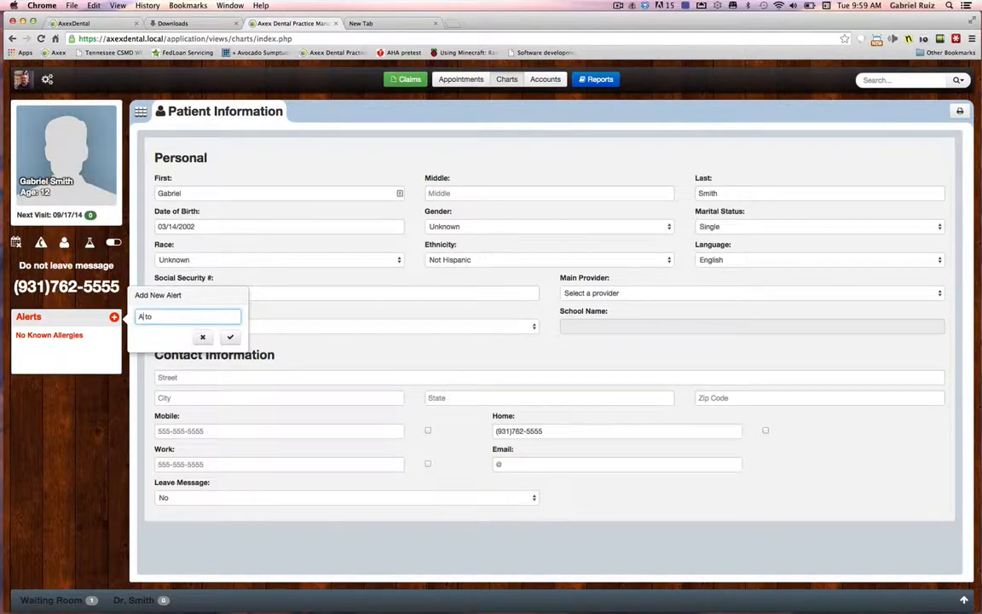
{"action": "type", "text": "lergy"}
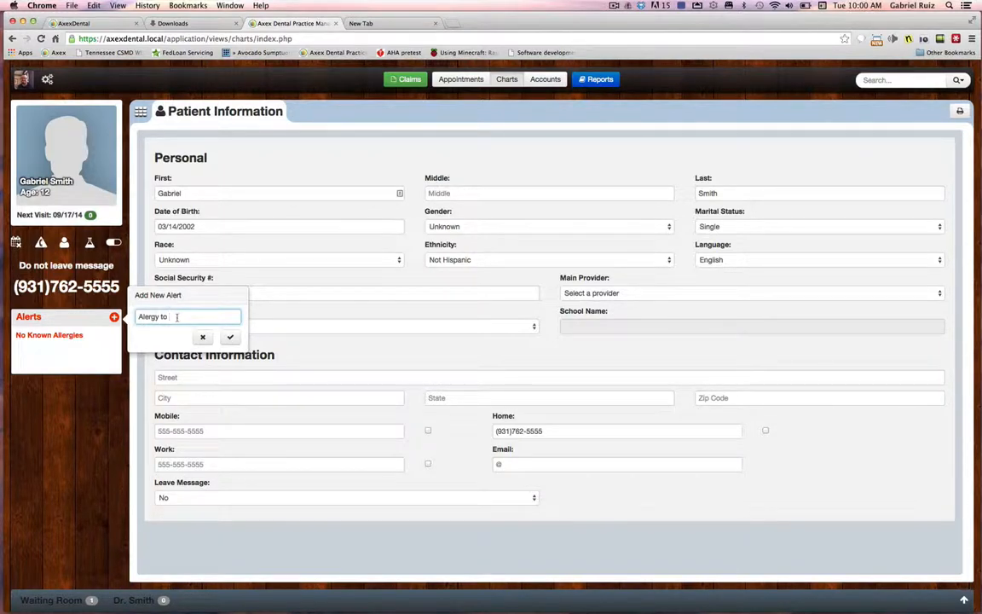
{"action": "left_click", "coordinate": [143, 316]}
{"action": "type", "text": "l"}
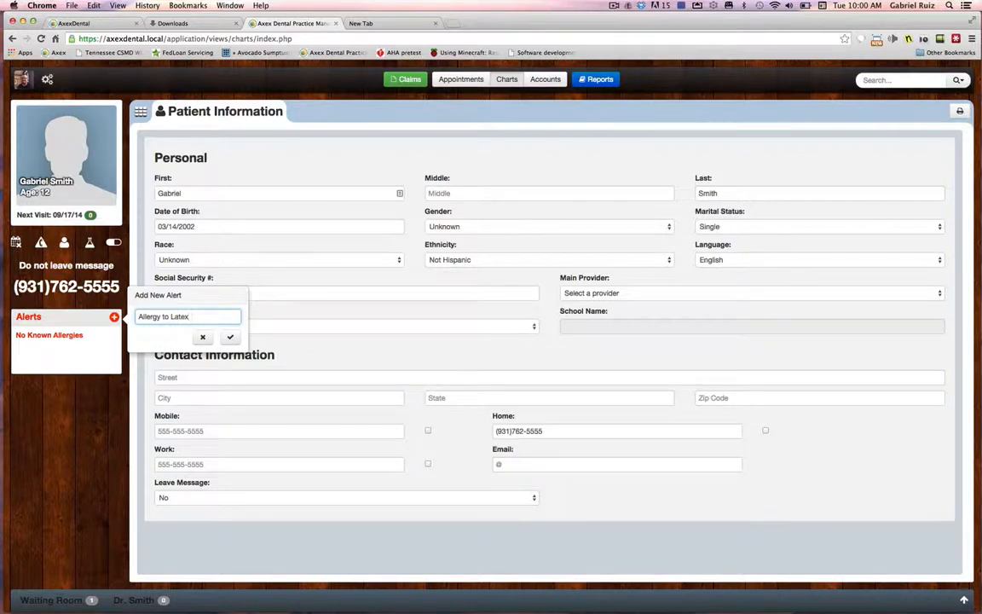
{"action": "left_click", "coordinate": [230, 337]}
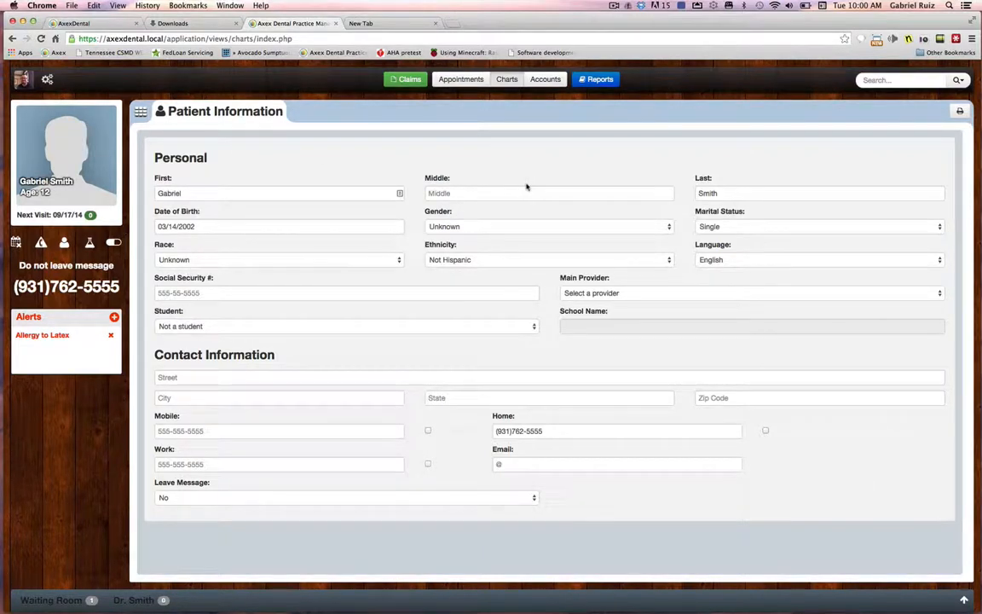
View the patient's Medical History page and the X-Rays page of the chart
{"action": "left_click", "coordinate": [141, 112]}
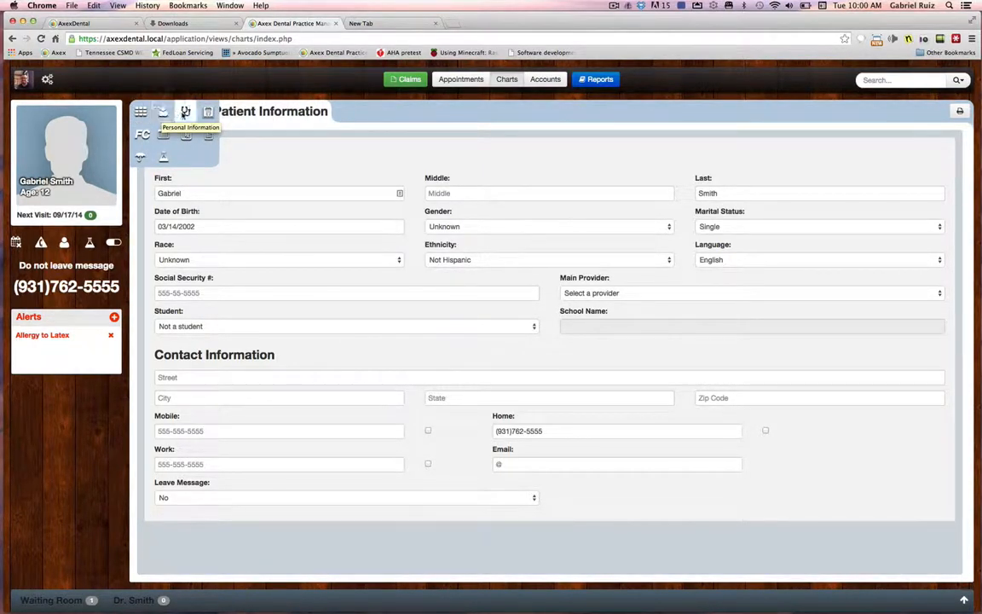
{"action": "left_click", "coordinate": [184, 113]}
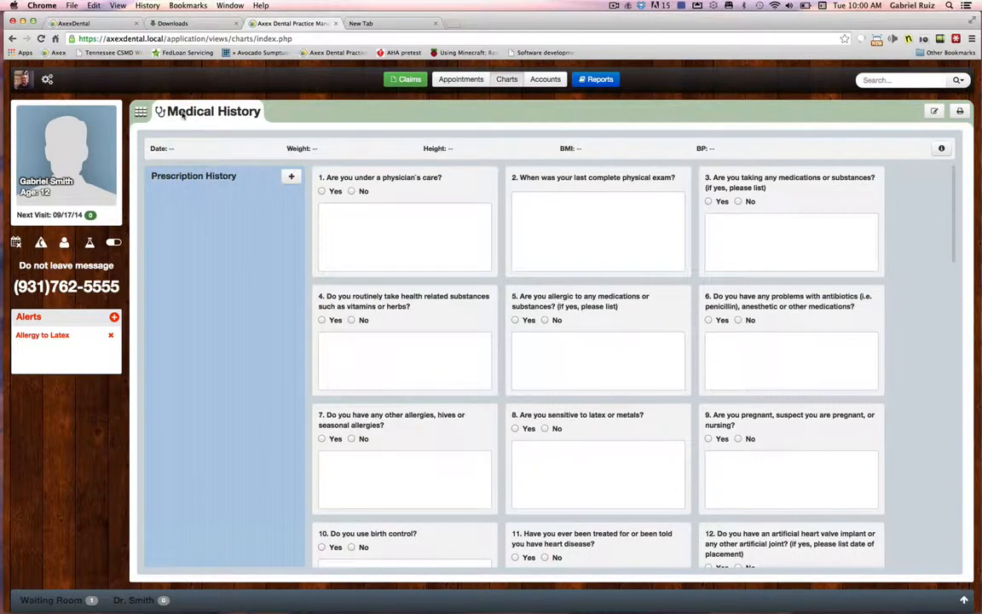
{"action": "mouse_move", "coordinate": [144, 113]}
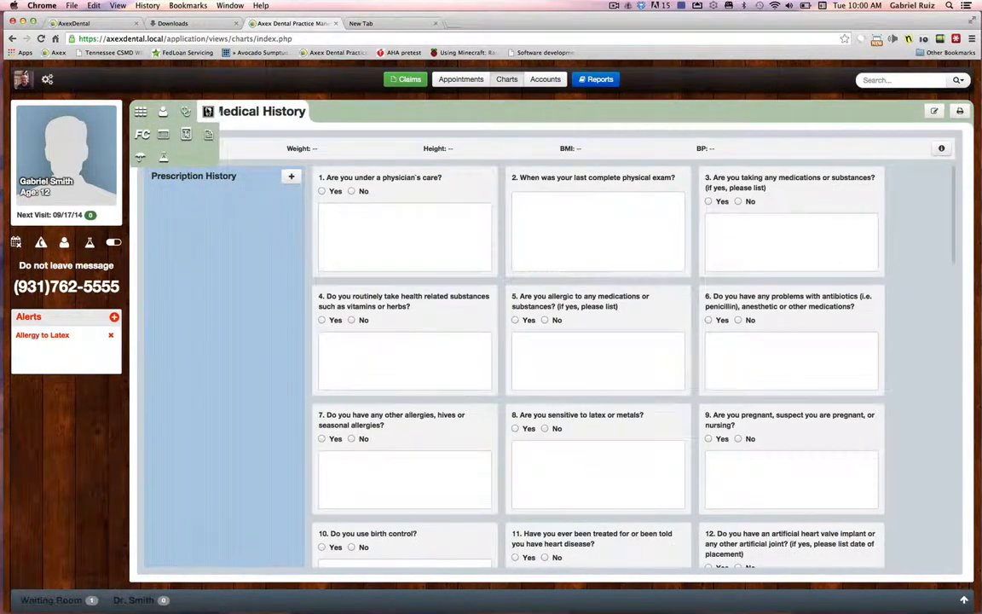
{"action": "left_click", "coordinate": [208, 112]}
Open the patient's tooth chart in its separate window and close it, doing so twice
{"action": "mouse_move", "coordinate": [140, 112]}
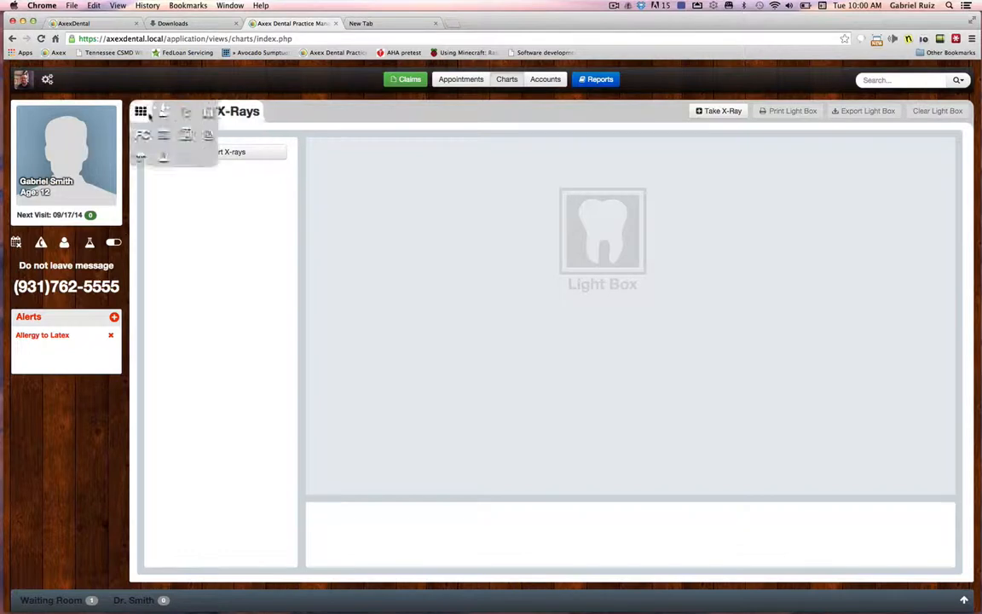
{"action": "left_click", "coordinate": [144, 133]}
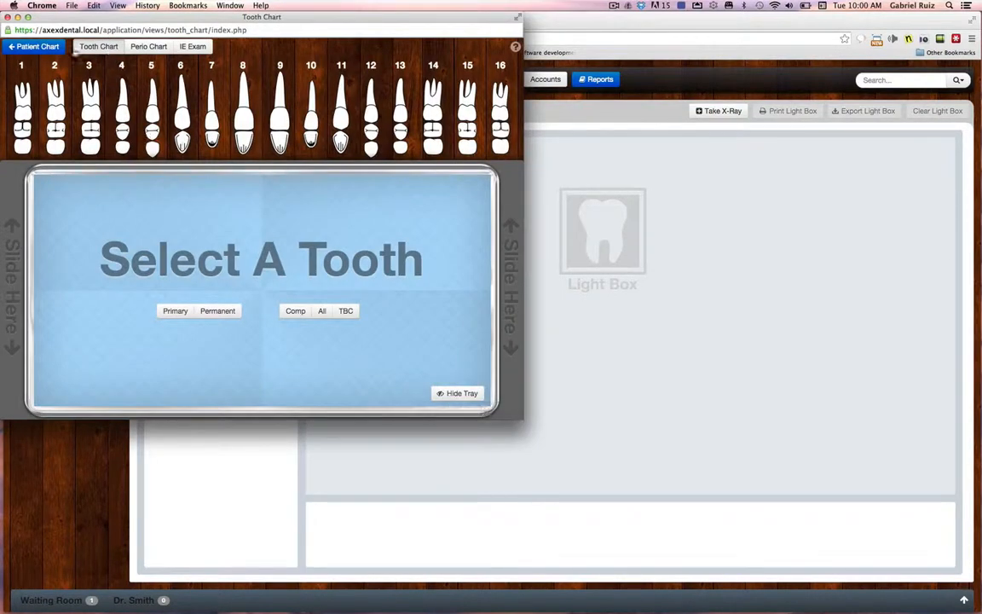
{"action": "left_click", "coordinate": [8, 17]}
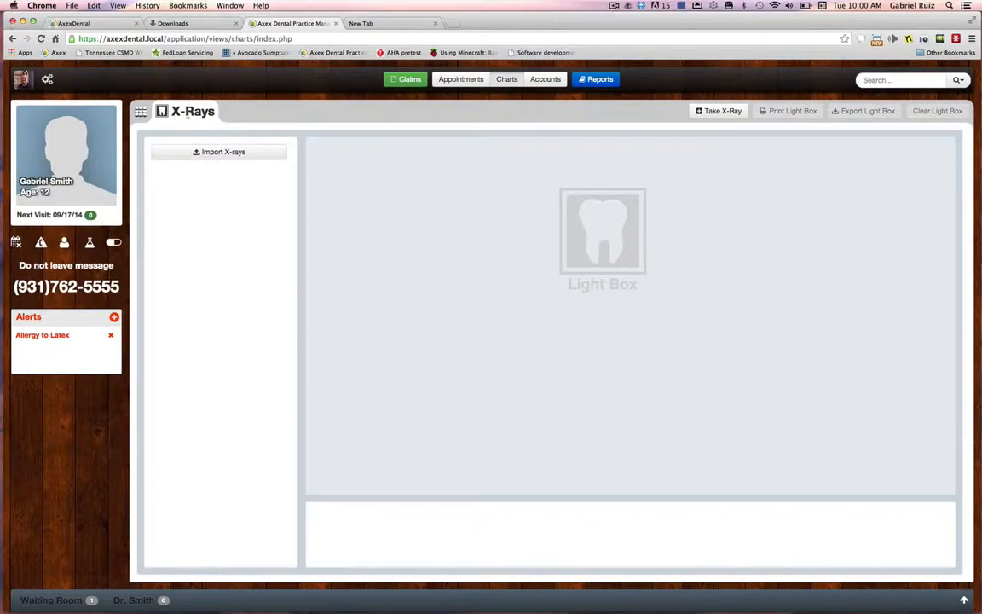
{"action": "left_click", "coordinate": [140, 110]}
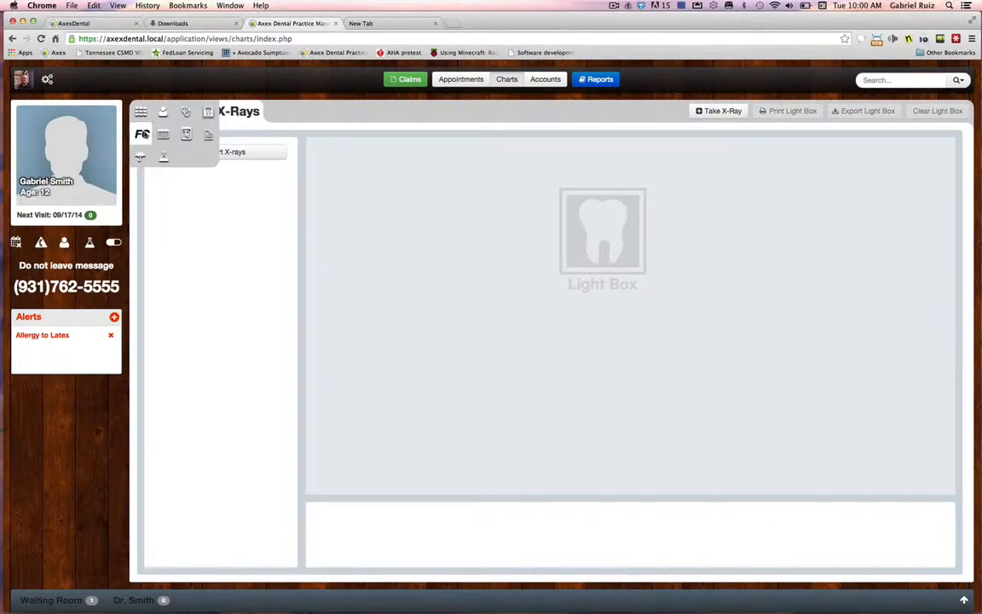
{"action": "left_click", "coordinate": [142, 131]}
{"action": "left_click", "coordinate": [8, 18]}
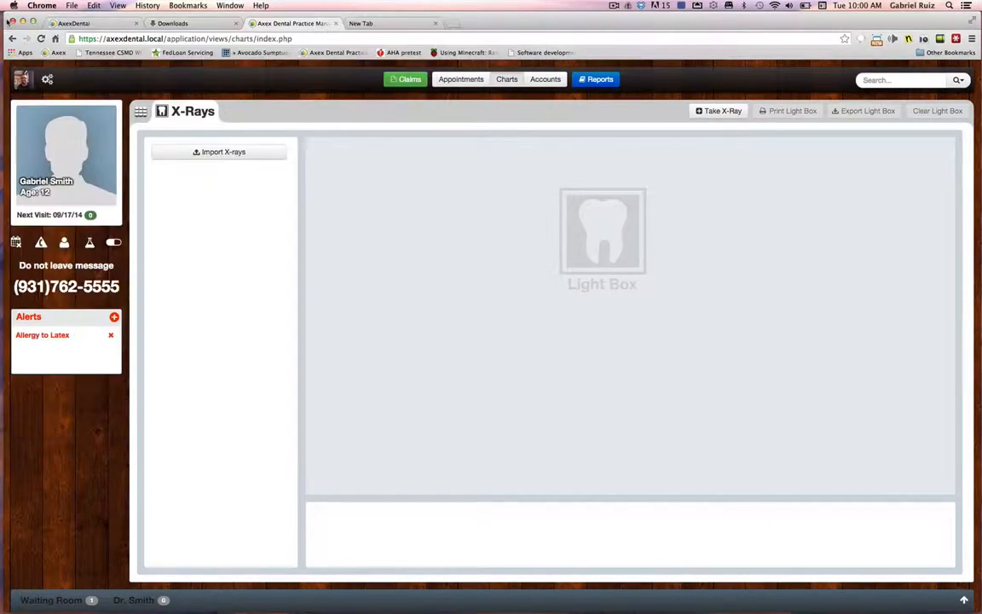
Go through the patient's Progress Notes, Treatment Plans and Documents pages
{"action": "left_click", "coordinate": [142, 111]}
{"action": "left_click", "coordinate": [162, 133]}
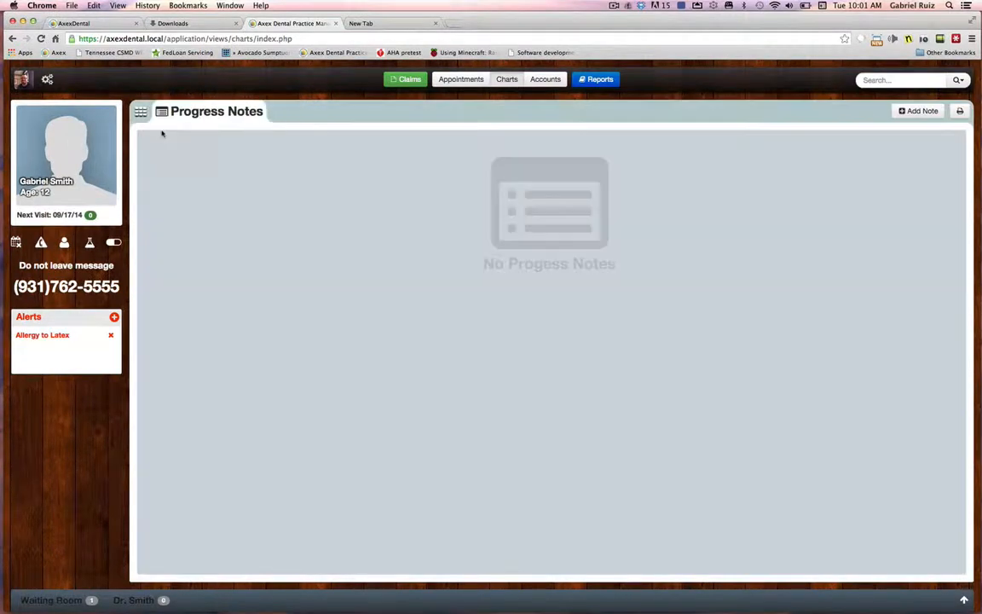
{"action": "left_click", "coordinate": [141, 112]}
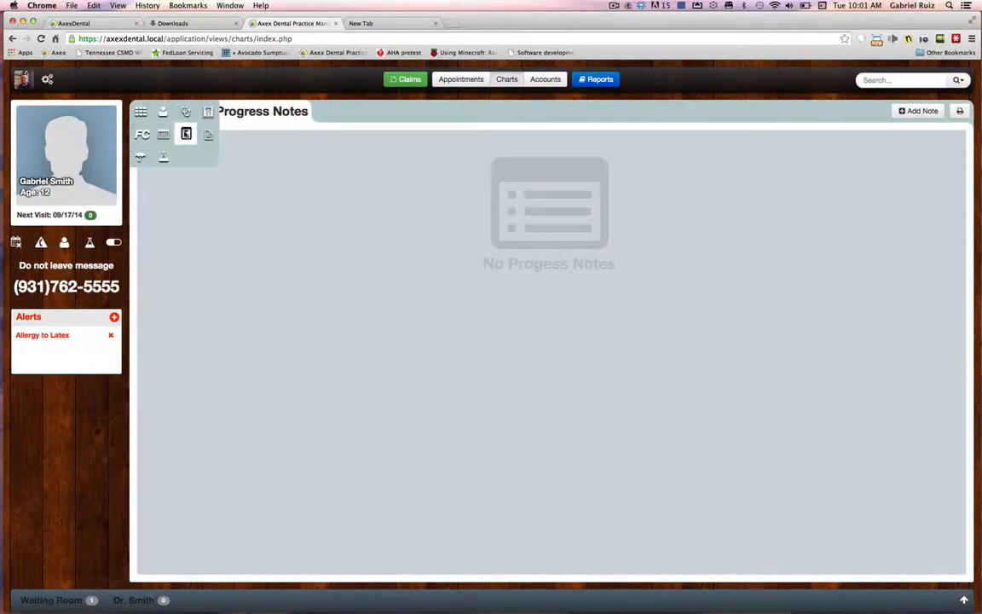
{"action": "left_click", "coordinate": [185, 134]}
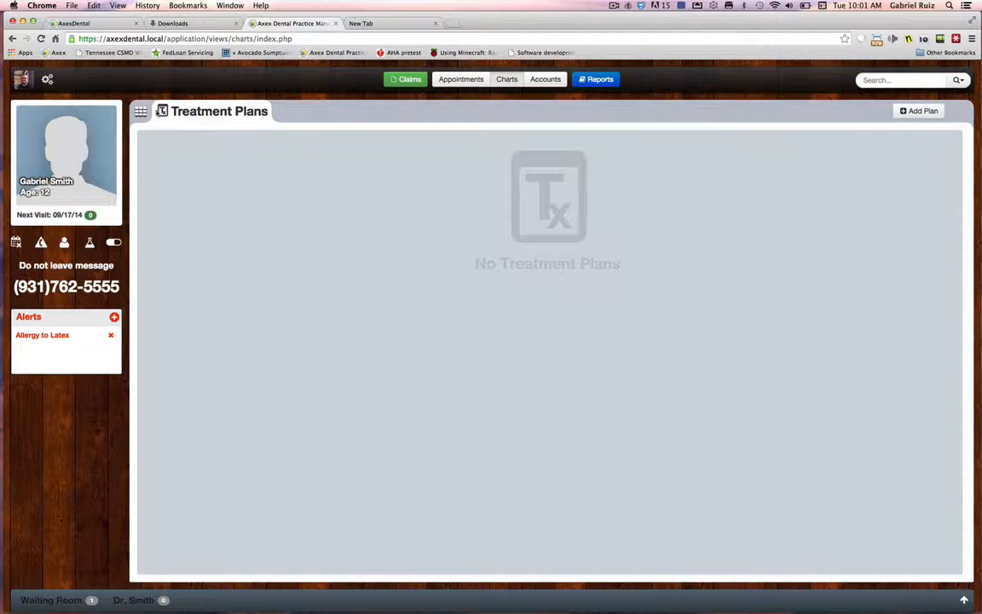
{"action": "left_click", "coordinate": [141, 111]}
{"action": "left_click", "coordinate": [208, 135]}
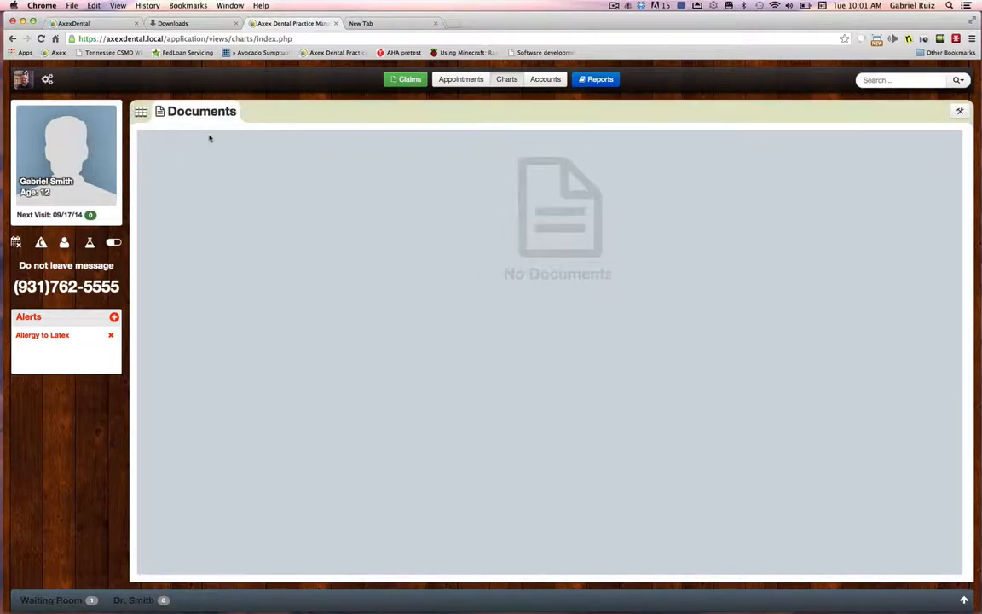
View the patient's Insurance Information page and the Lab Work page
{"action": "left_click", "coordinate": [141, 111]}
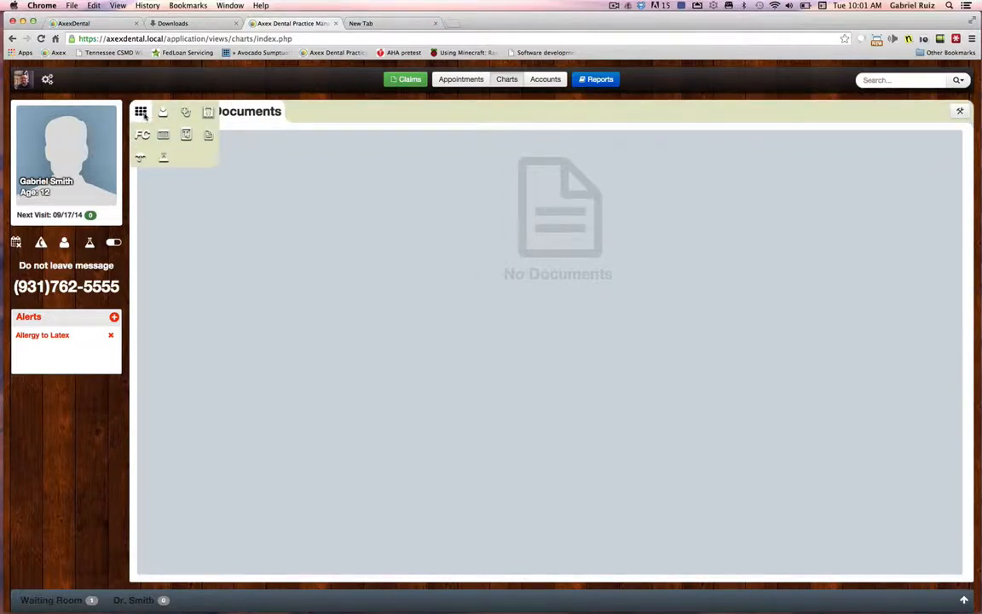
{"action": "left_click", "coordinate": [141, 156]}
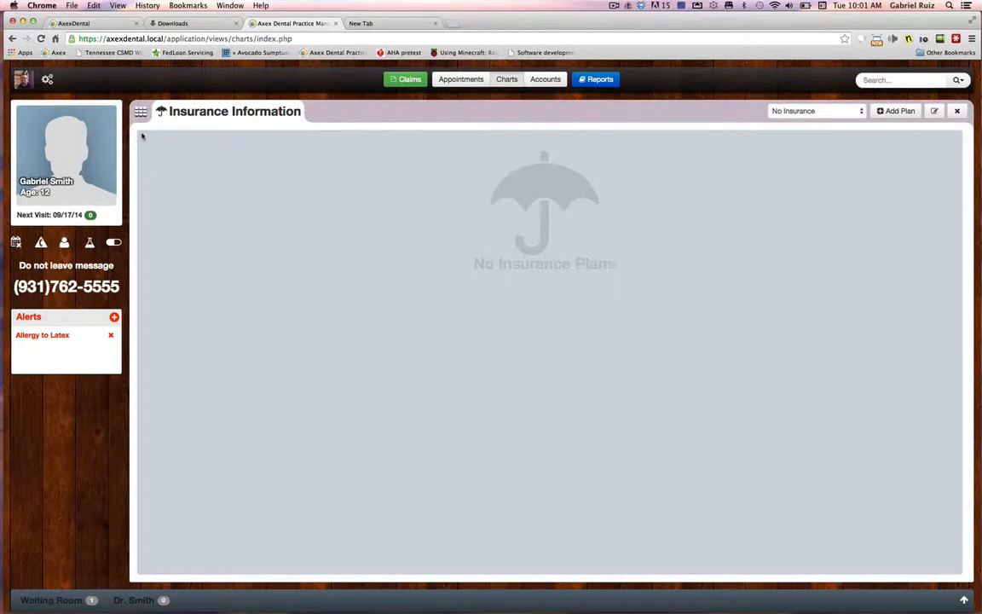
{"action": "left_click", "coordinate": [141, 111]}
{"action": "left_click", "coordinate": [162, 156]}
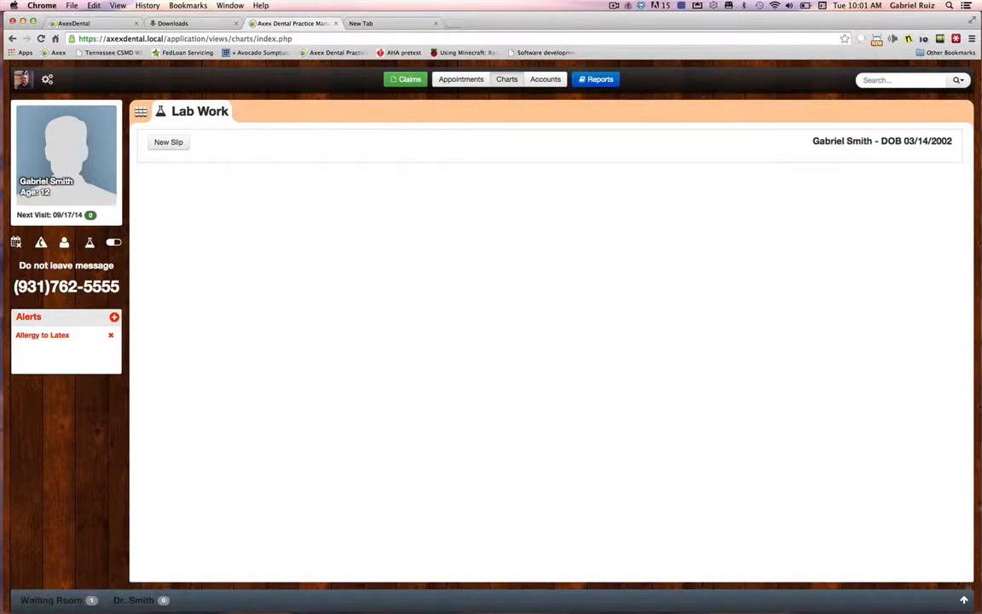
Expand the waiting room tray to view the patients listed under Waiting Room, and collapse it again
{"action": "left_click", "coordinate": [66, 601]}
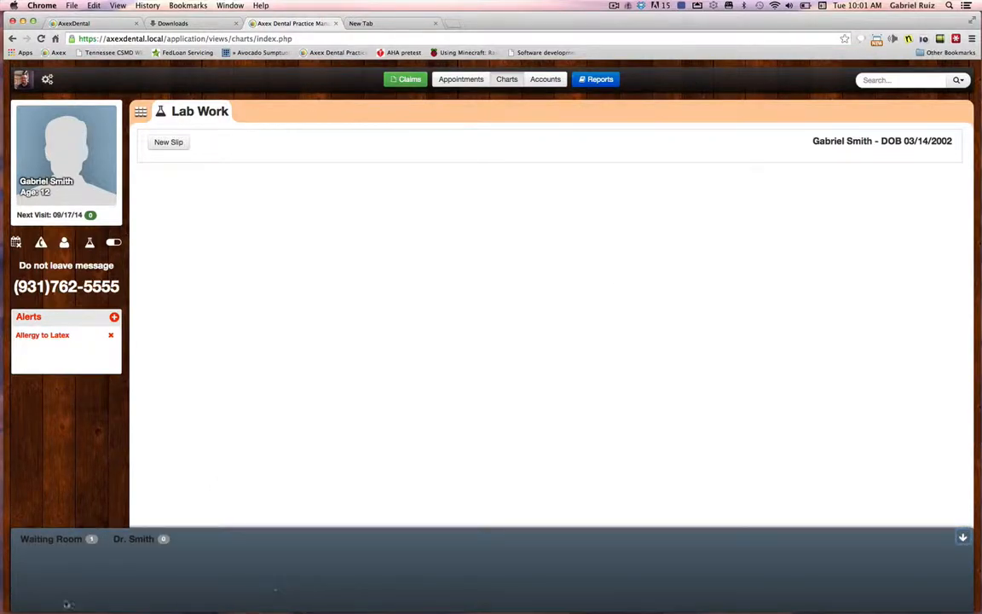
{"action": "left_click", "coordinate": [51, 539]}
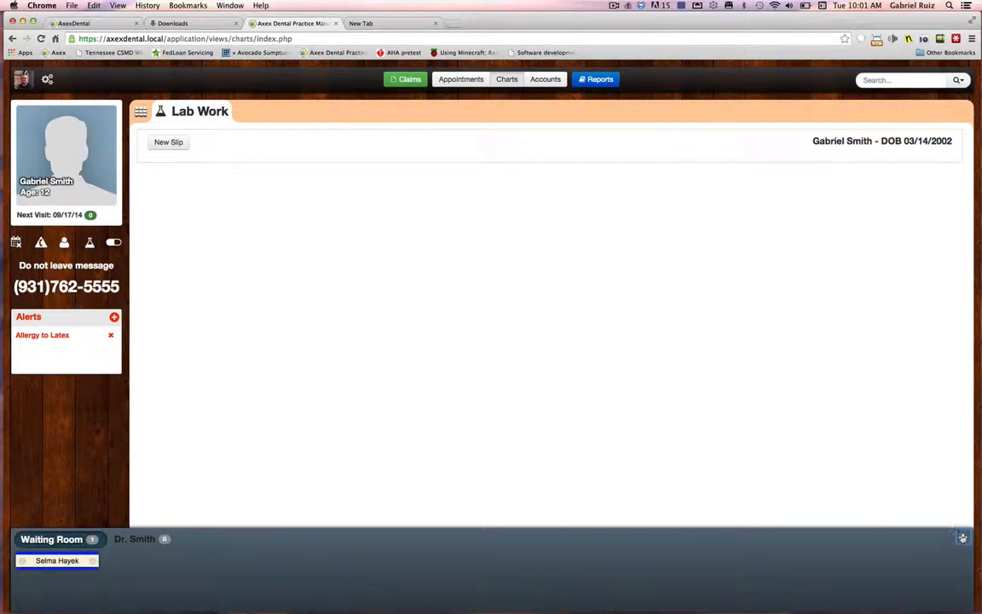
{"action": "left_click", "coordinate": [962, 538]}
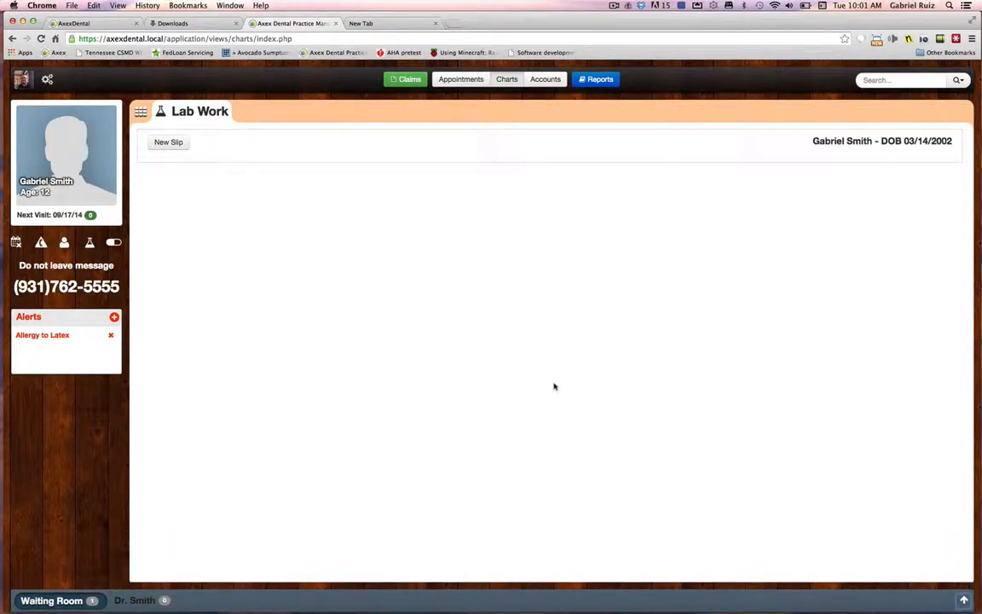